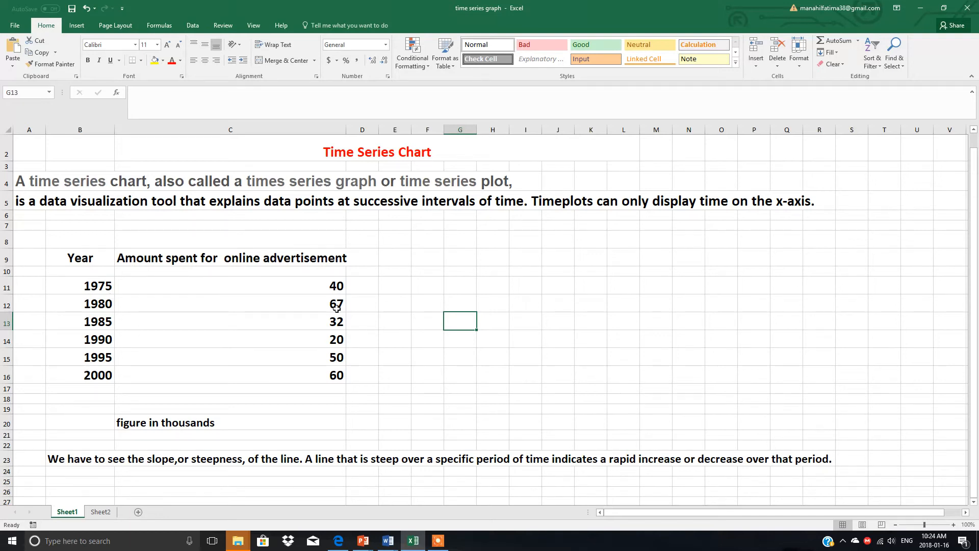
# - Insert a plain line chart from the table B9:C16, plotting Amount spent for online advertisement against Year
pyautogui.moveTo(71, 258); pyautogui.dragTo(253, 380)
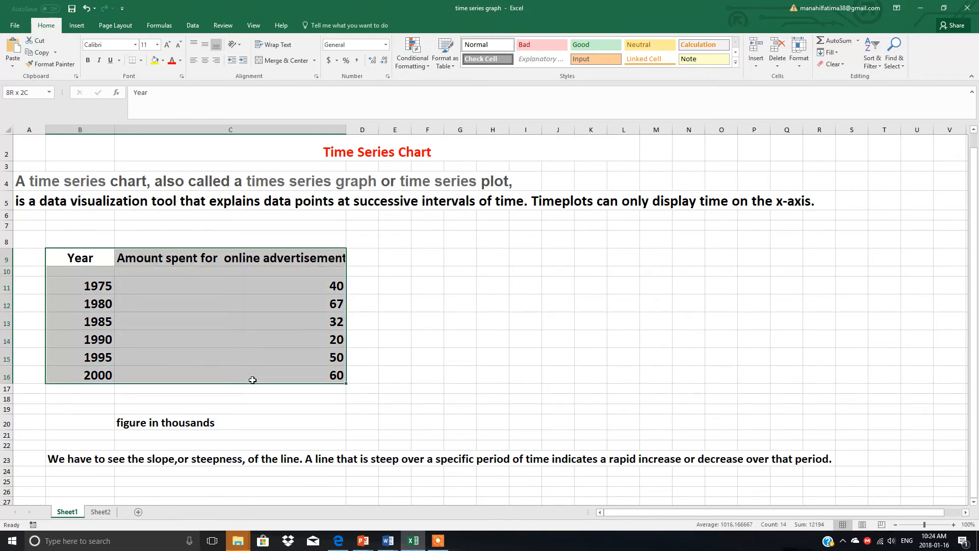
pyautogui.moveTo(253, 380); pyautogui.dragTo(253, 380)
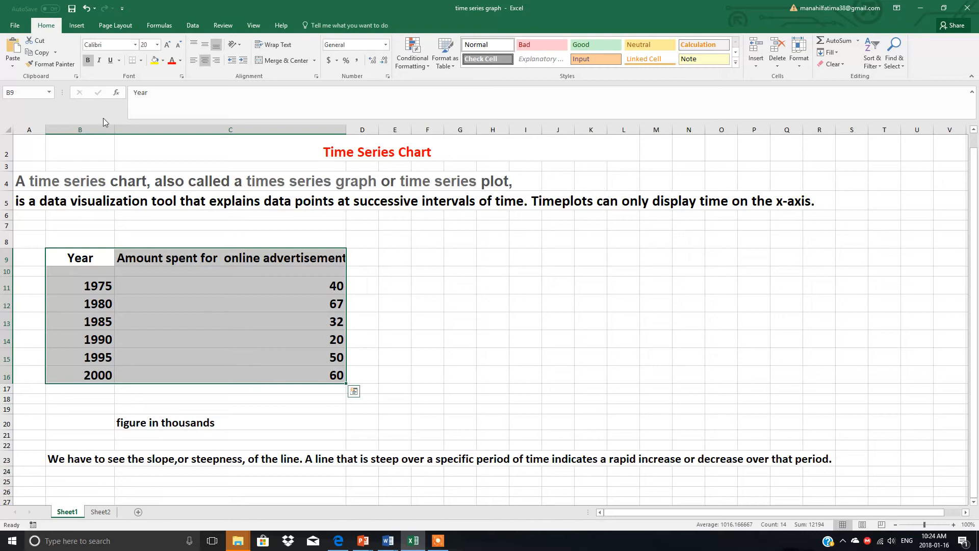
pyautogui.click(75, 26)
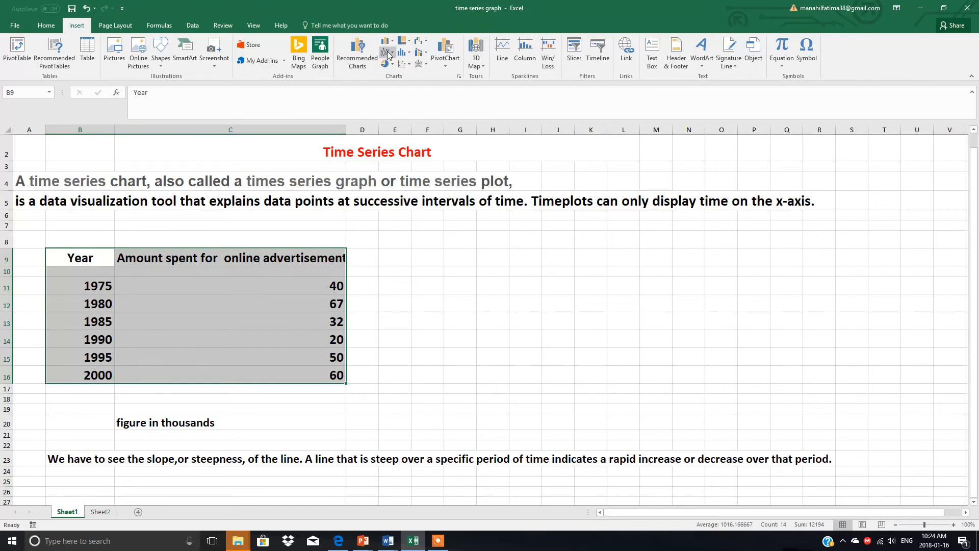
pyautogui.click(359, 50)
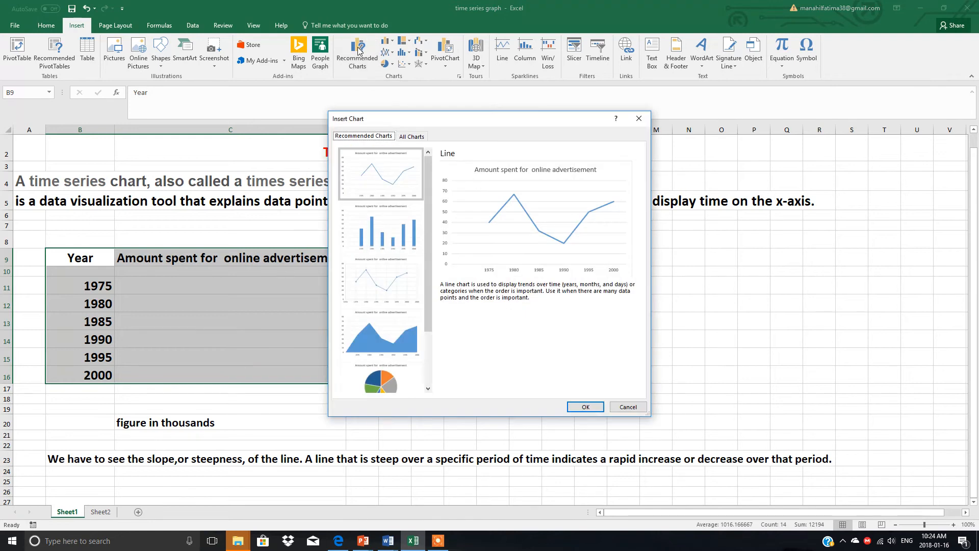
pyautogui.click(413, 137)
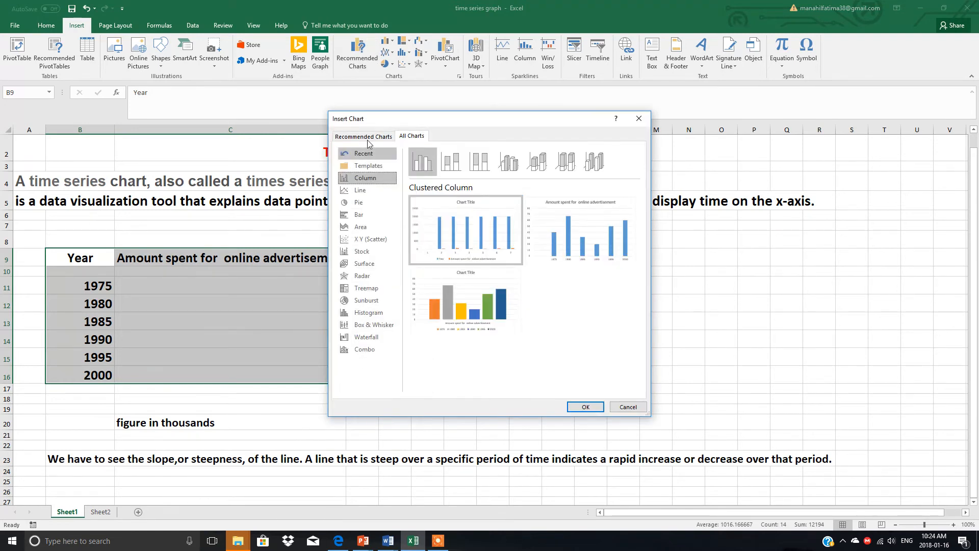
pyautogui.click(359, 193)
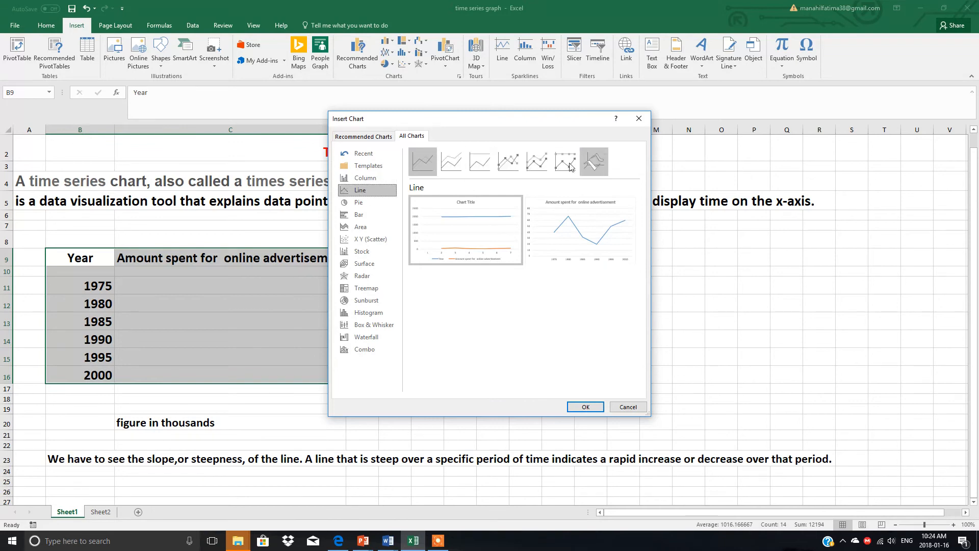
pyautogui.moveTo(630, 234)
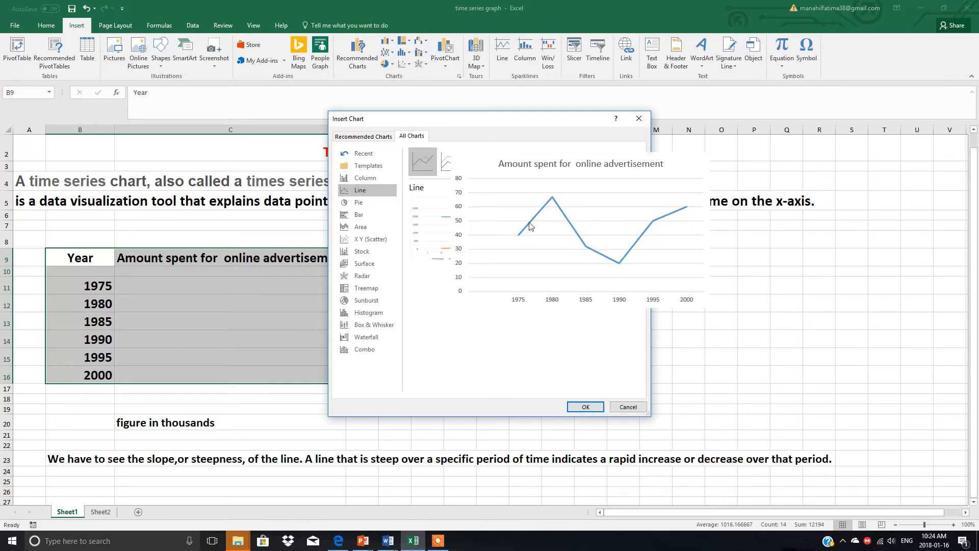
pyautogui.click(581, 406)
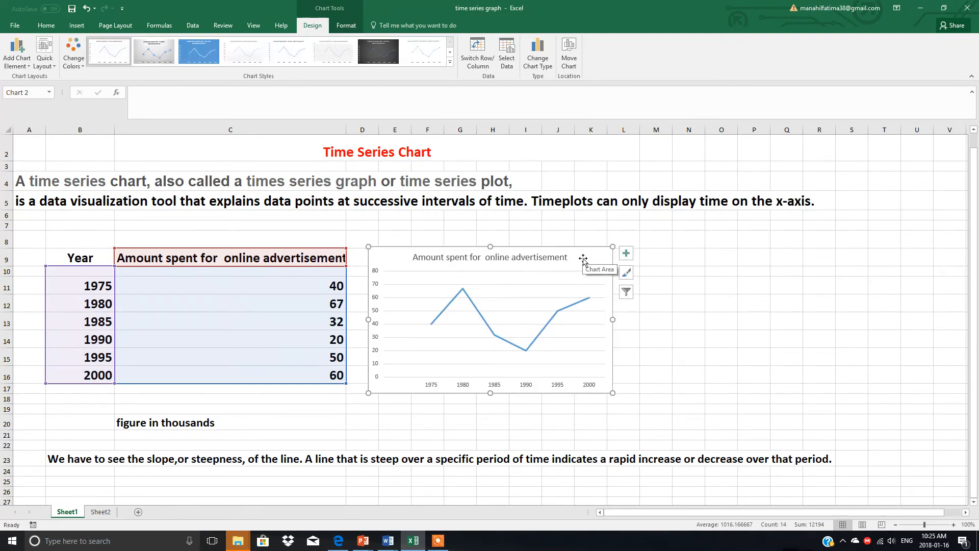
# - Move the line chart slightly further from the data table and retitle it "Time Series Graph"
pyautogui.moveTo(583, 258); pyautogui.dragTo(613, 249)
pyautogui.moveTo(636, 327); pyautogui.dragTo(635, 329)
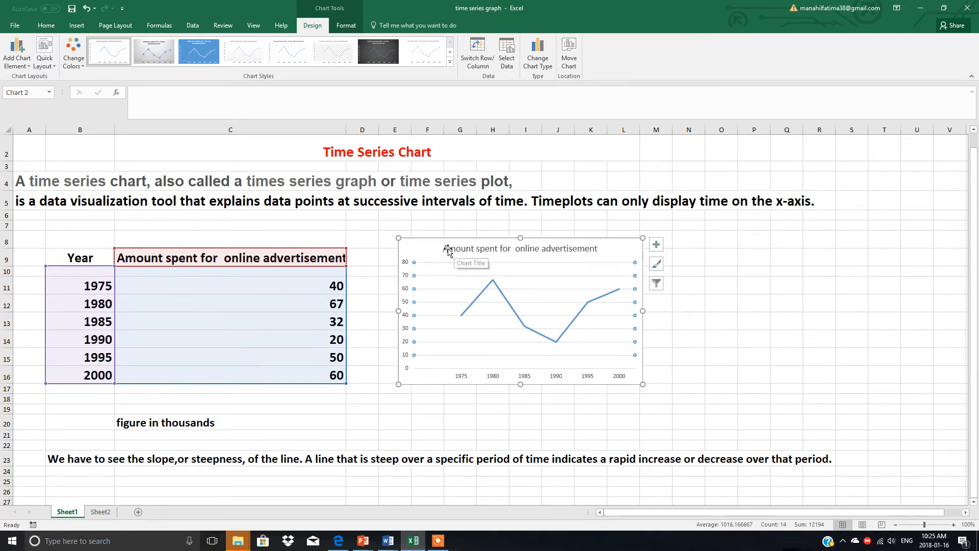
pyautogui.click(532, 250)
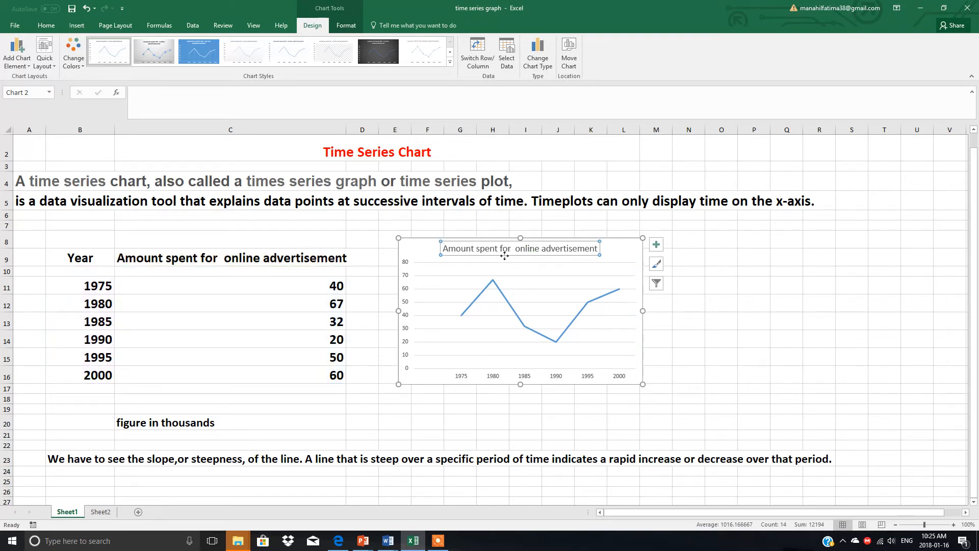
pyautogui.moveTo(569, 245); pyautogui.dragTo(418, 240)
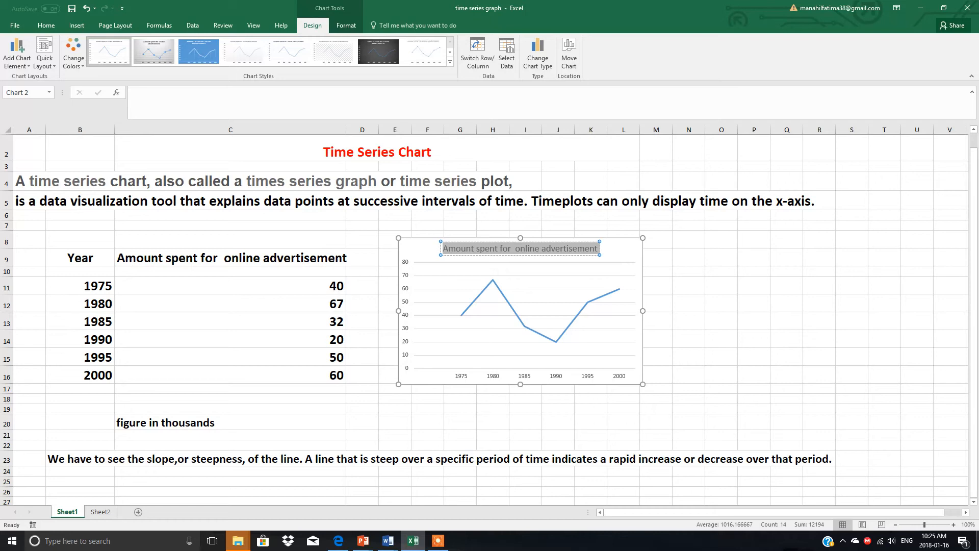
pyautogui.write('Time')
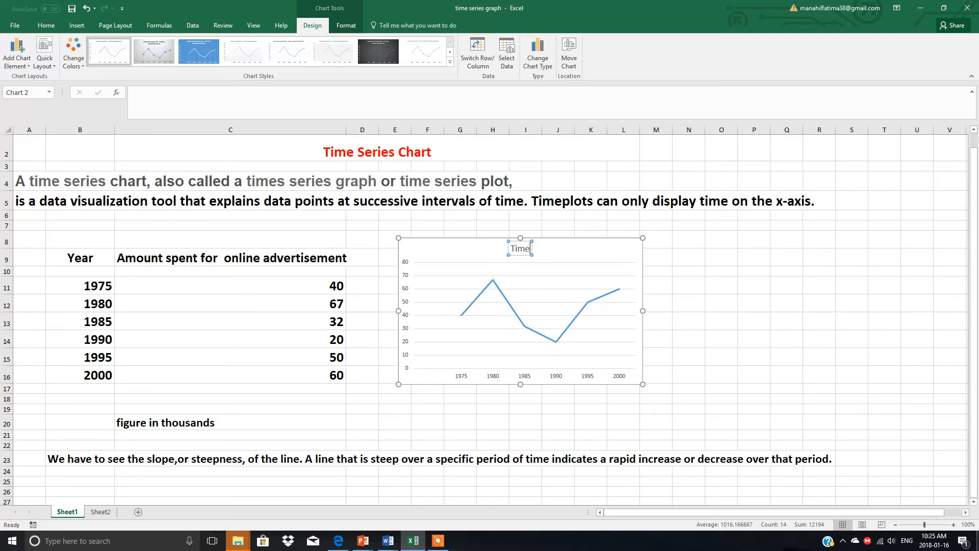
pyautogui.write(' Series Graph')
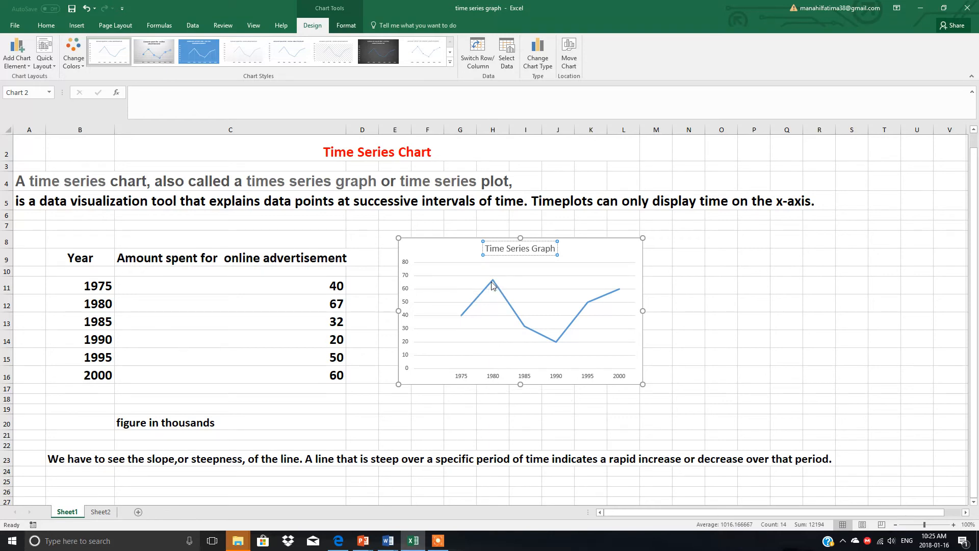
# - Add data labels to the Time Series Graph line, leaving axis titles off
pyautogui.moveTo(497, 285)
pyautogui.moveTo(529, 330)
pyautogui.click(576, 317)
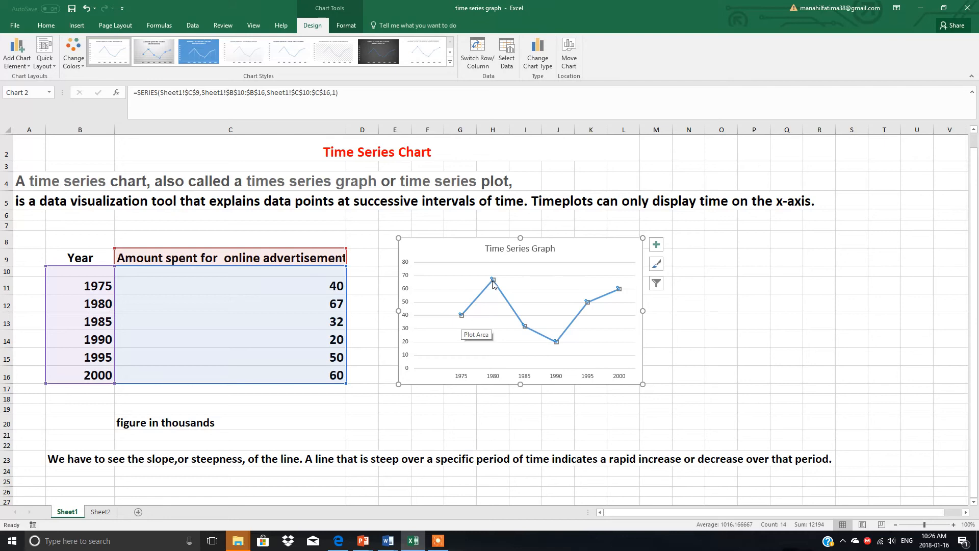
pyautogui.moveTo(495, 284)
pyautogui.click(658, 247)
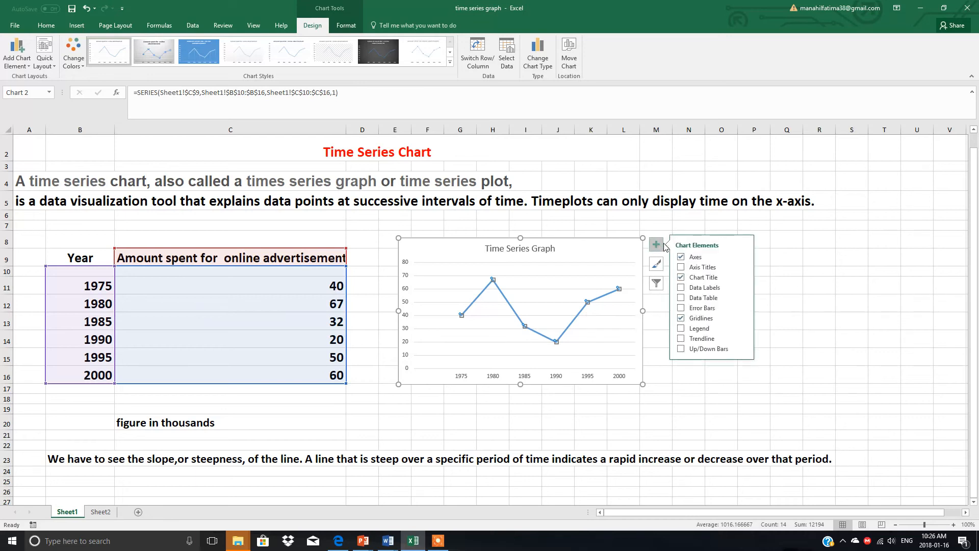
pyautogui.click(682, 268)
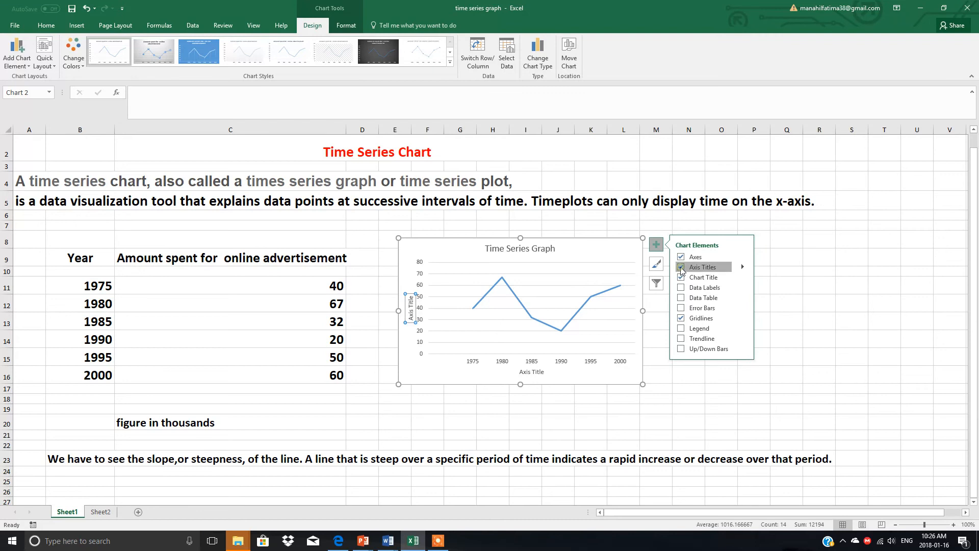
pyautogui.click(682, 268)
pyautogui.click(685, 288)
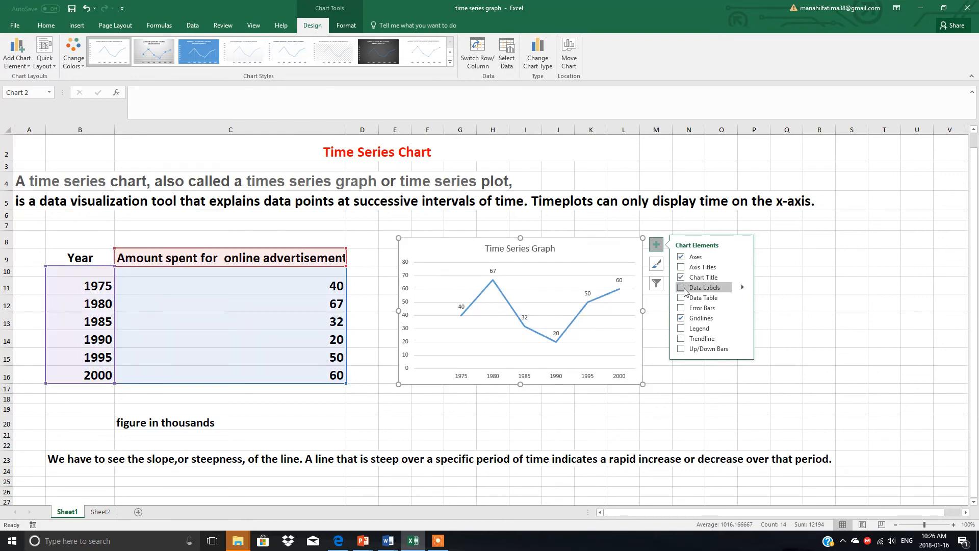
pyautogui.click(685, 289)
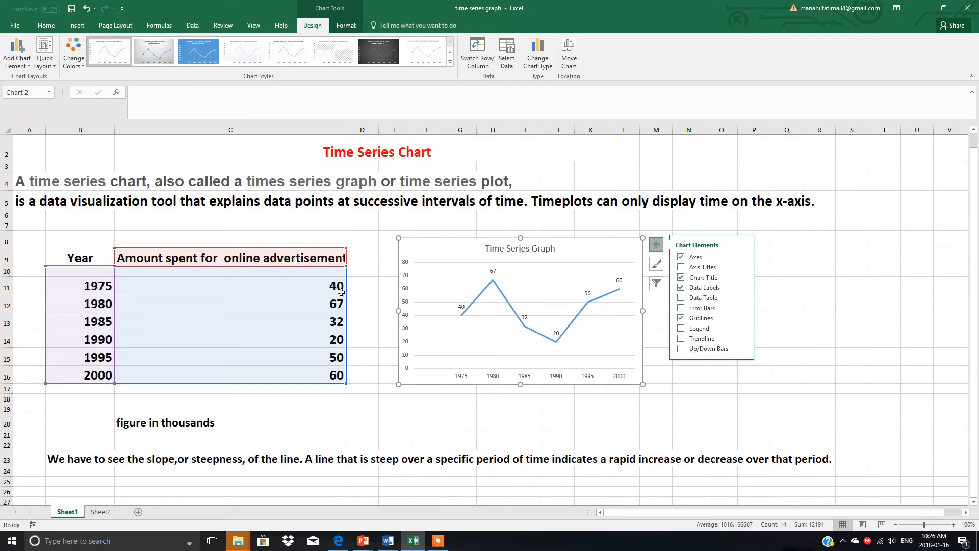
# - Show a legend on the Time Series Graph and remove it again
pyautogui.click(680, 329)
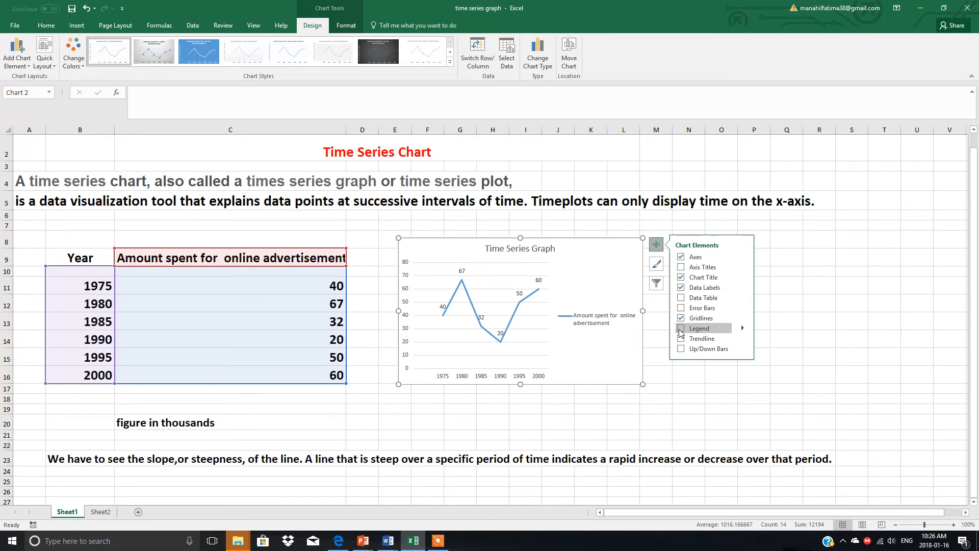
pyautogui.click(681, 329)
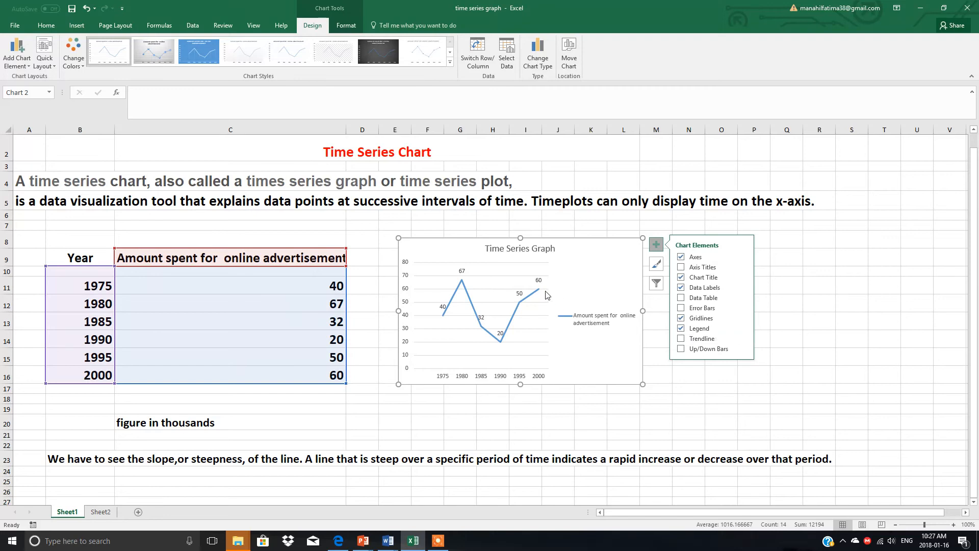
pyautogui.click(682, 330)
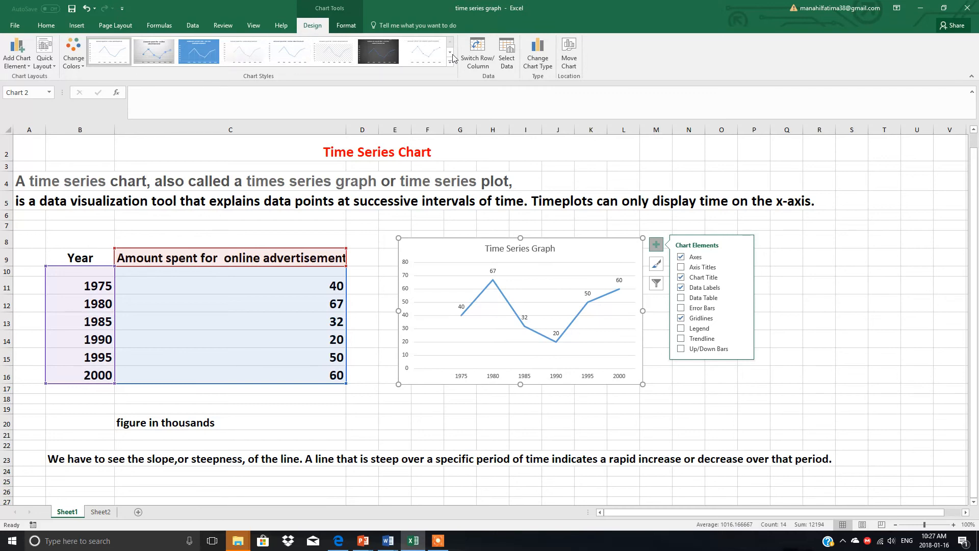
# - Try the dark and solid blue chart styles on the Time Series Graph
pyautogui.click(385, 57)
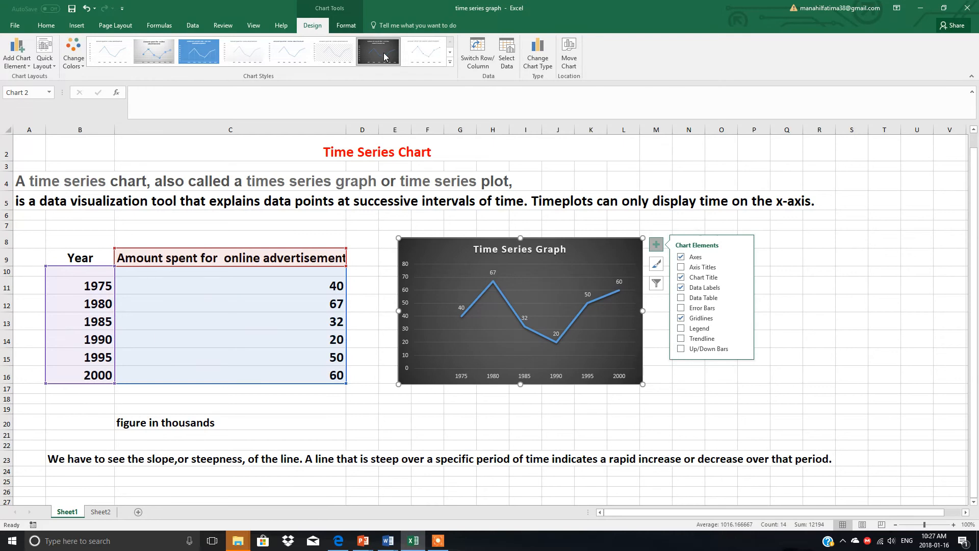
pyautogui.click(199, 55)
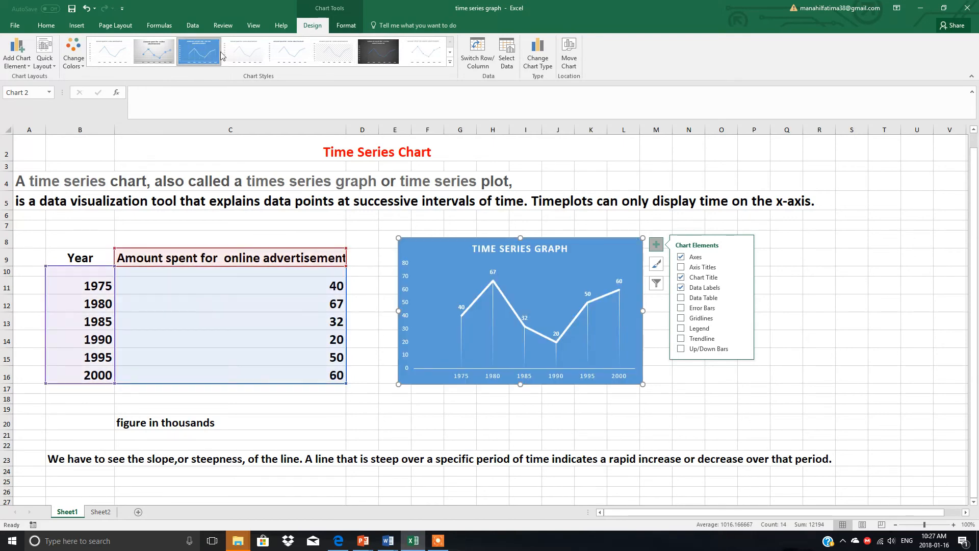
pyautogui.click(450, 62)
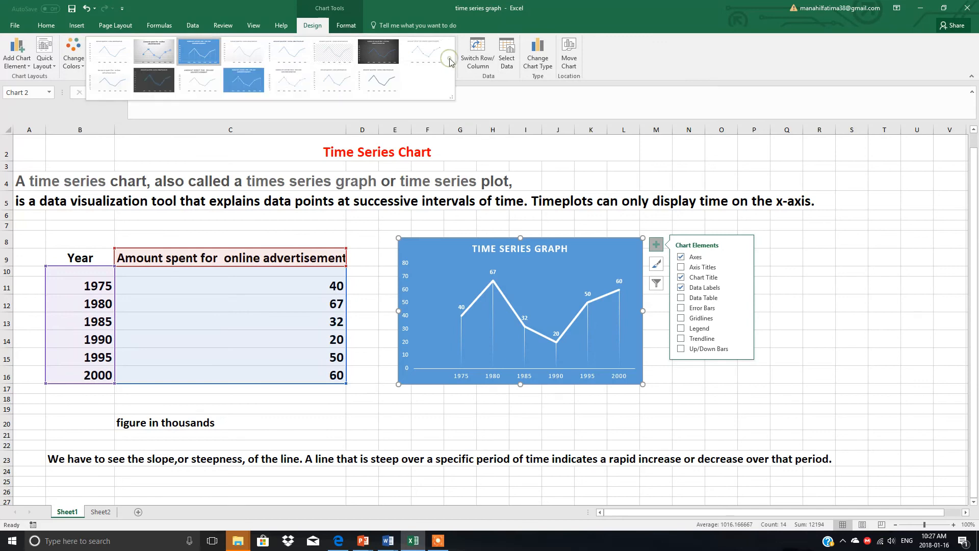
pyautogui.click(163, 77)
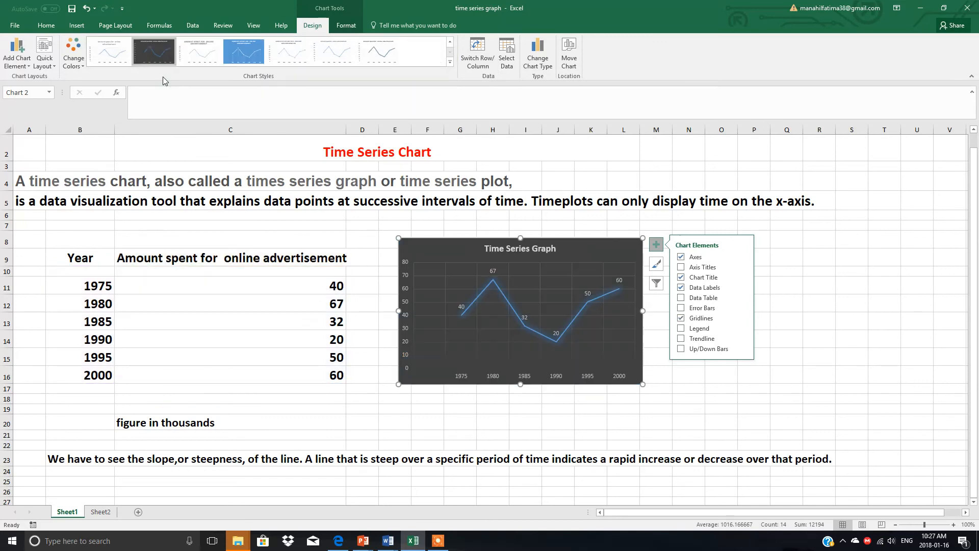
# - Apply the solid-background chart style with labels centred on the line, and recolour it with the fourth Colorful palette, starting with green
pyautogui.click(450, 62)
pyautogui.click(241, 81)
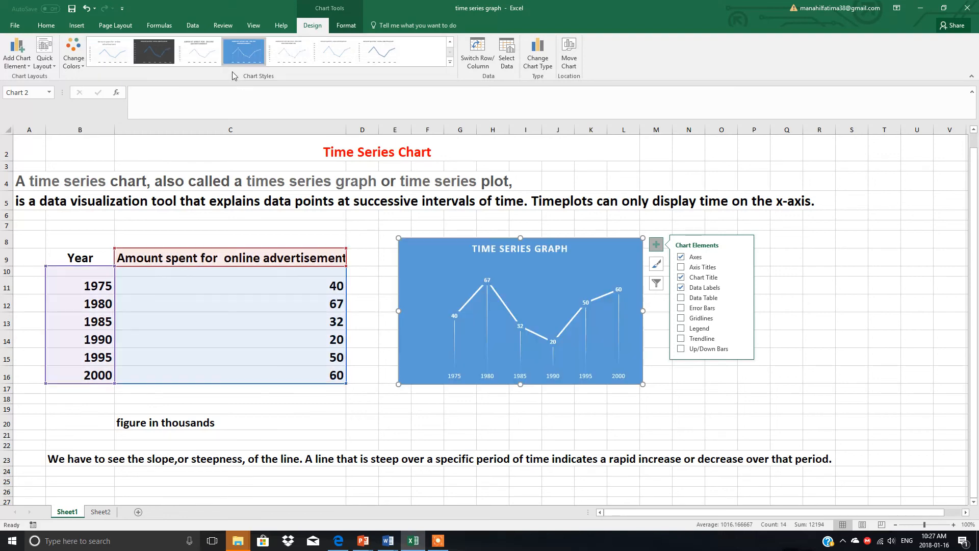
pyautogui.click(82, 68)
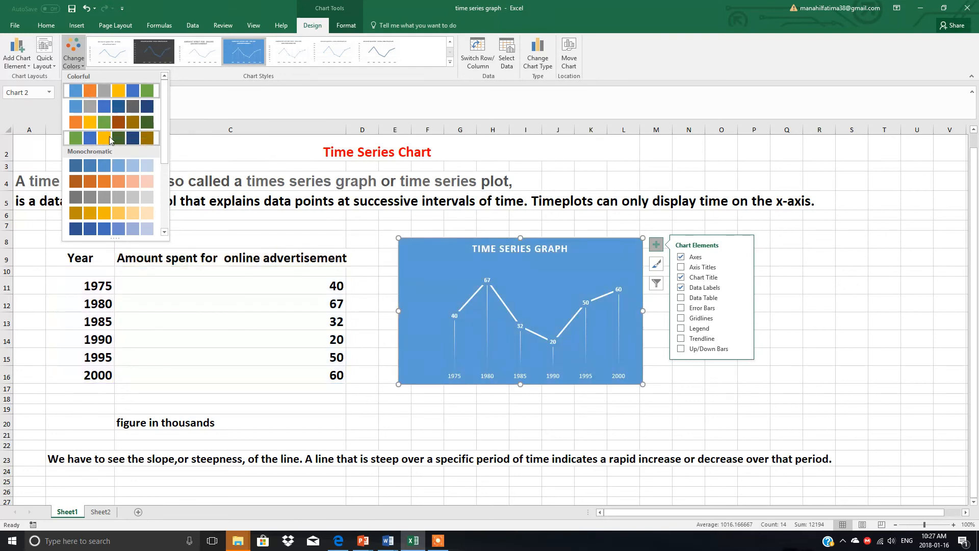
pyautogui.click(109, 140)
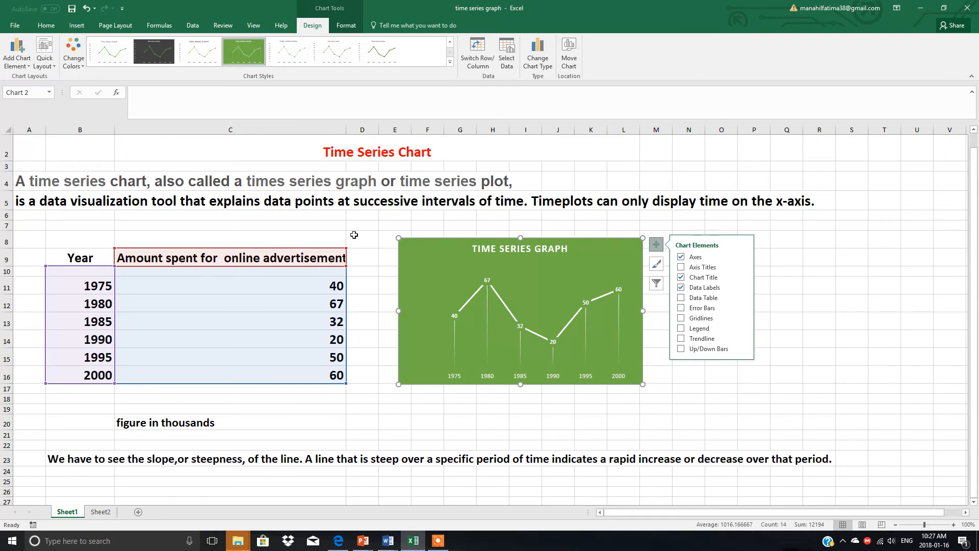
# - On Sheet2, insert a plain line chart from B7:D13 with Boys and Girls as separate lines over Years
pyautogui.click(100, 512)
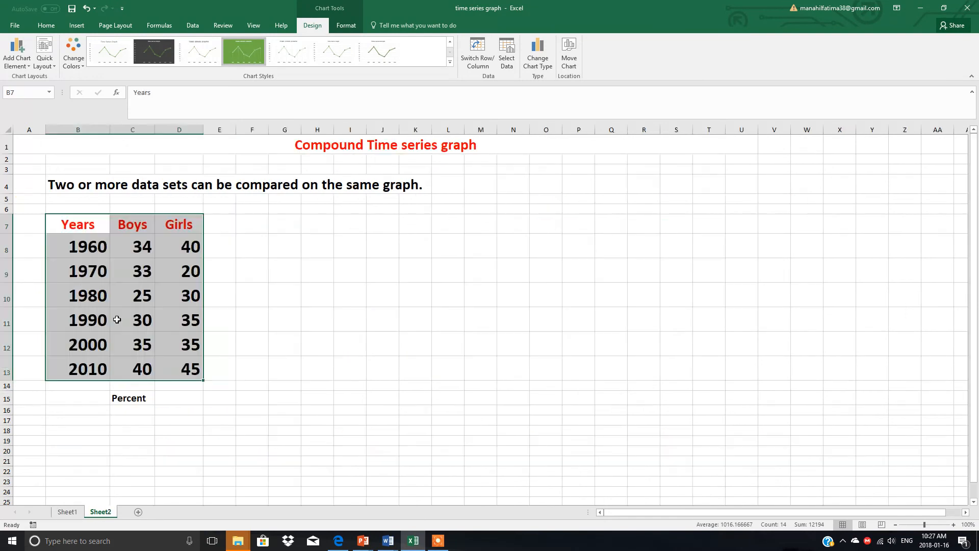
pyautogui.click(283, 288)
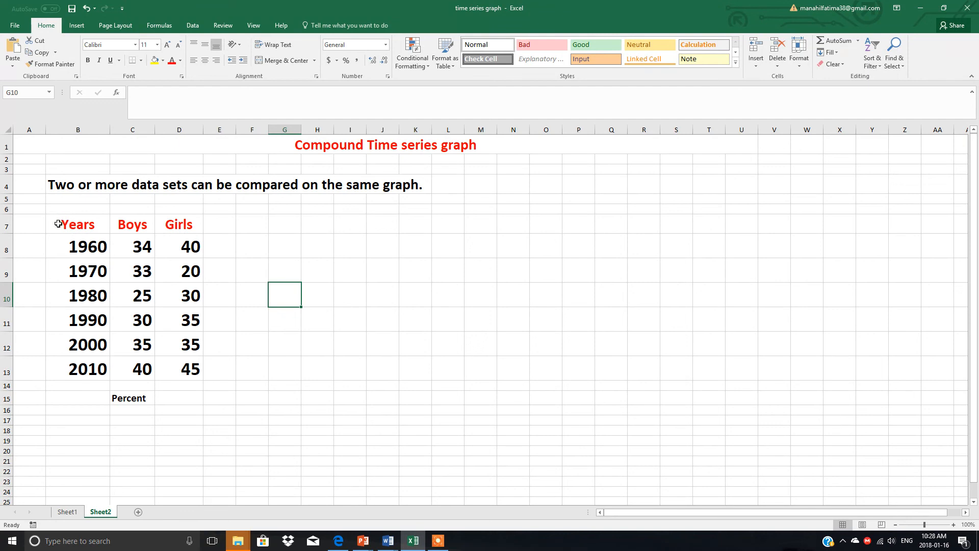
pyautogui.moveTo(58, 224); pyautogui.dragTo(202, 375)
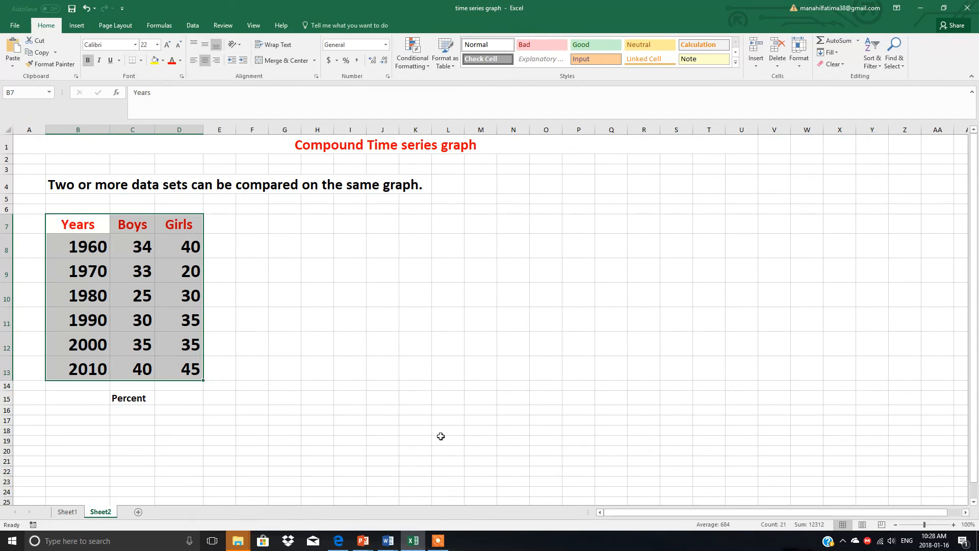
pyautogui.click(77, 27)
pyautogui.click(357, 56)
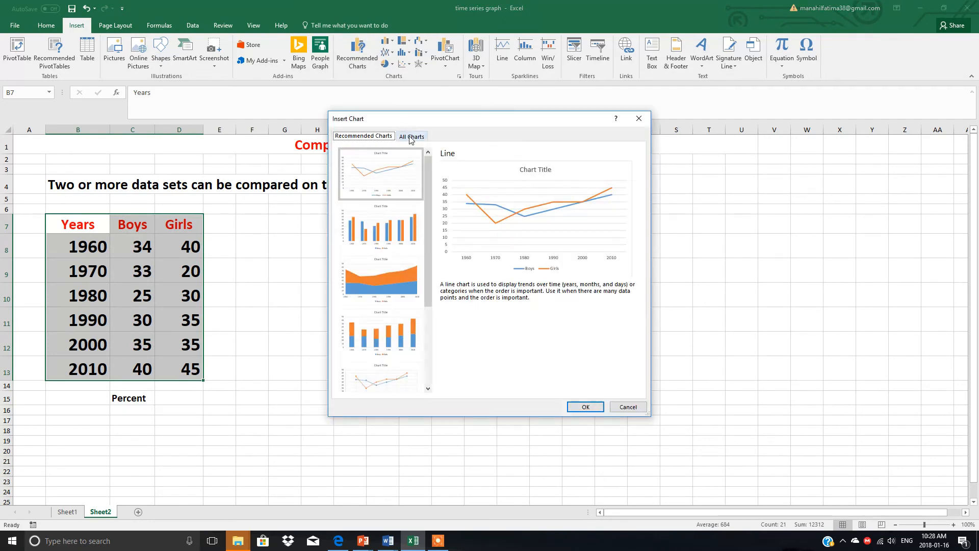
pyautogui.click(411, 138)
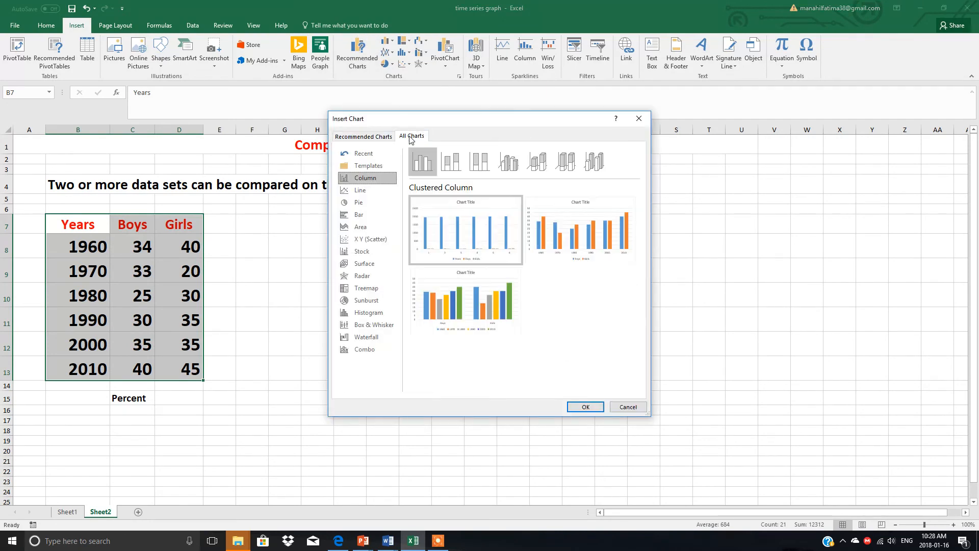
pyautogui.click(360, 190)
pyautogui.moveTo(613, 267)
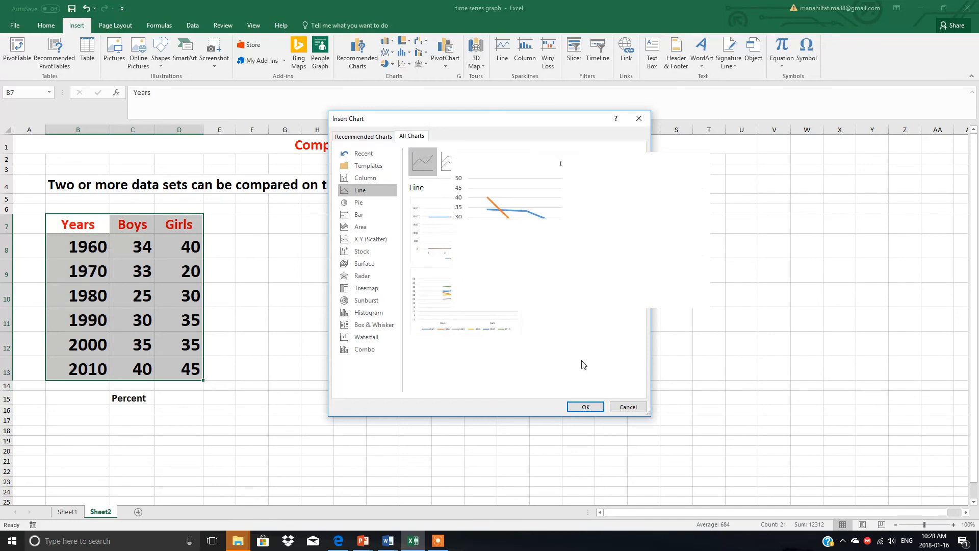
pyautogui.click(586, 406)
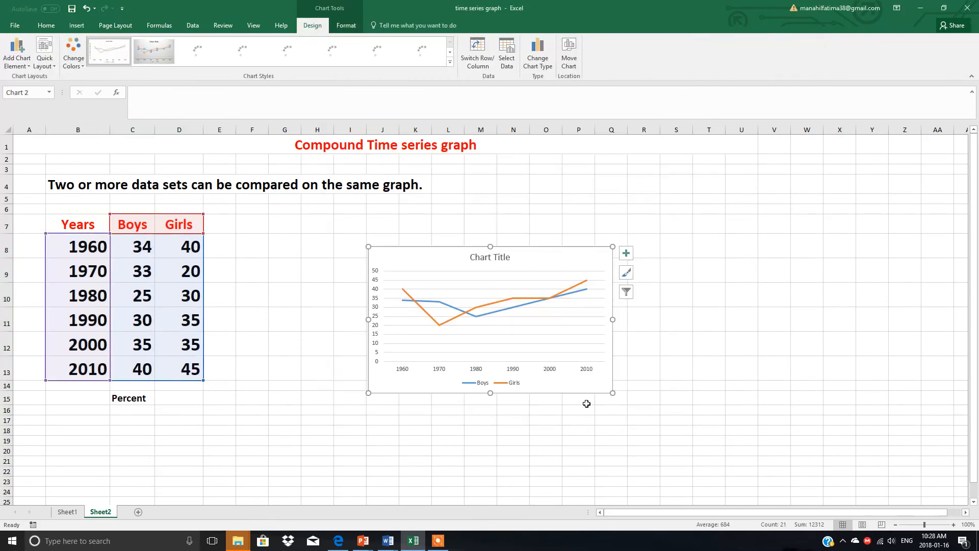
pyautogui.click(481, 257)
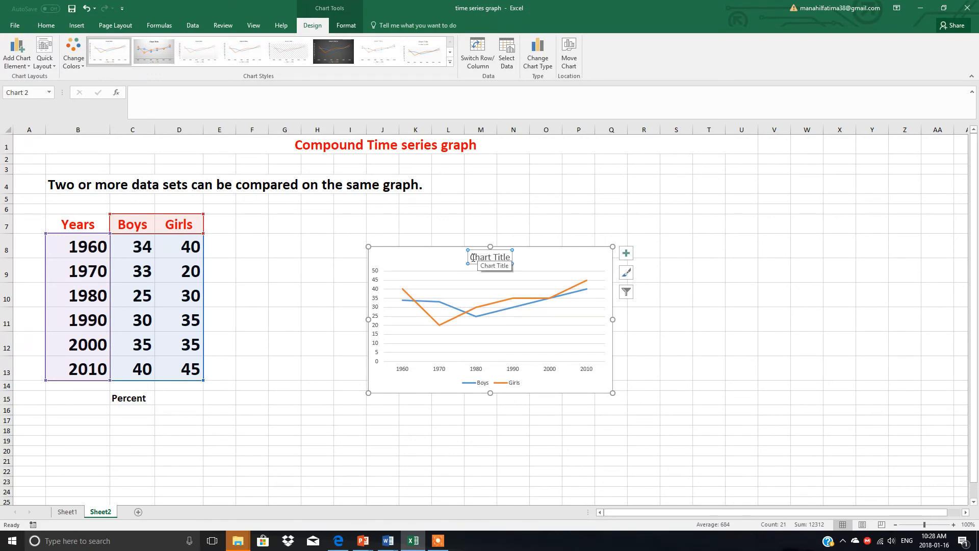
pyautogui.moveTo(473, 258); pyautogui.dragTo(529, 258)
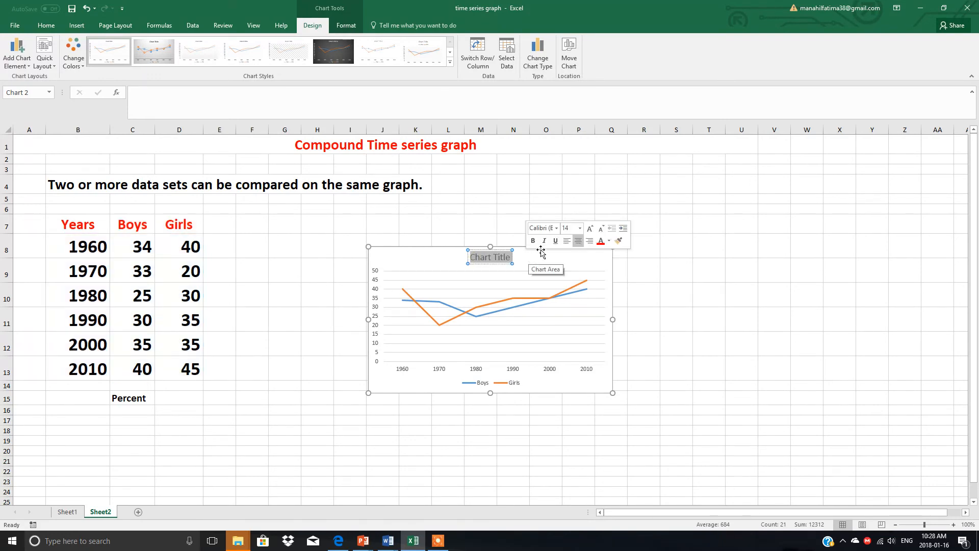
pyautogui.click(709, 295)
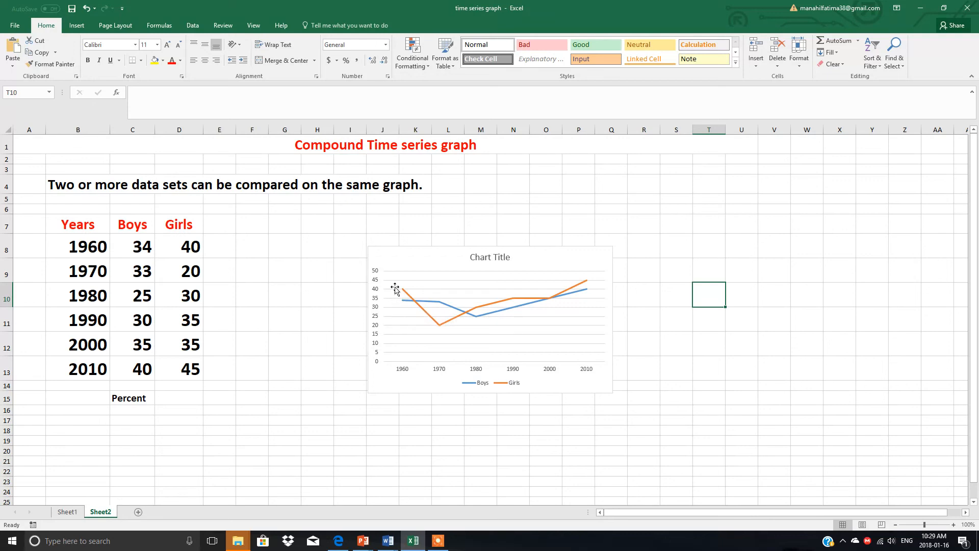
# - Show axis titles on the Boys and Girls line chart and remove them again
pyautogui.moveTo(403, 294)
pyautogui.click(449, 297)
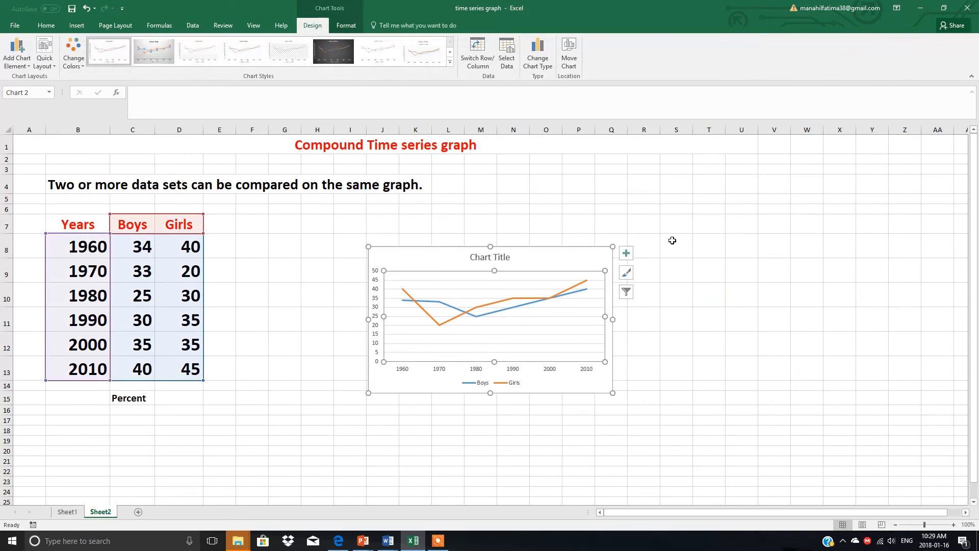
pyautogui.click(627, 253)
pyautogui.click(651, 276)
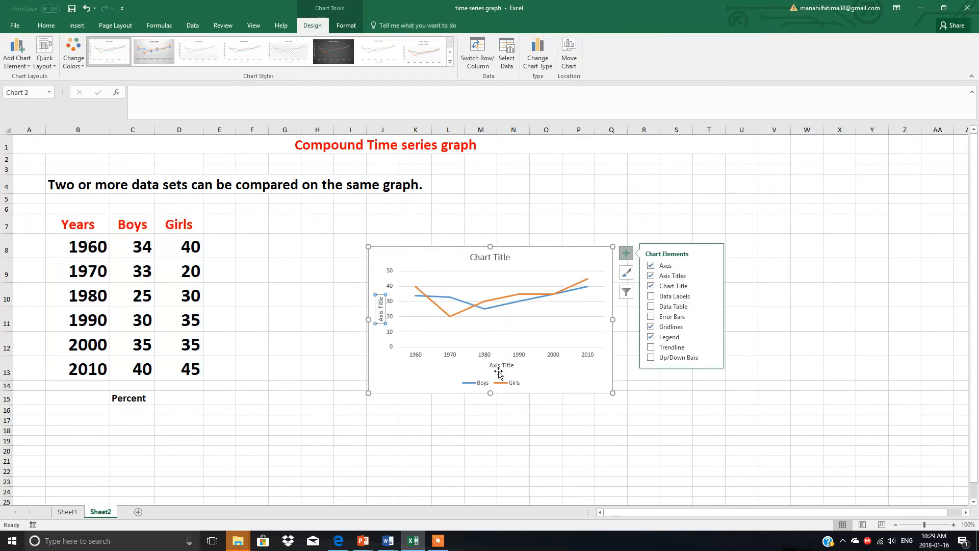
pyautogui.click(651, 276)
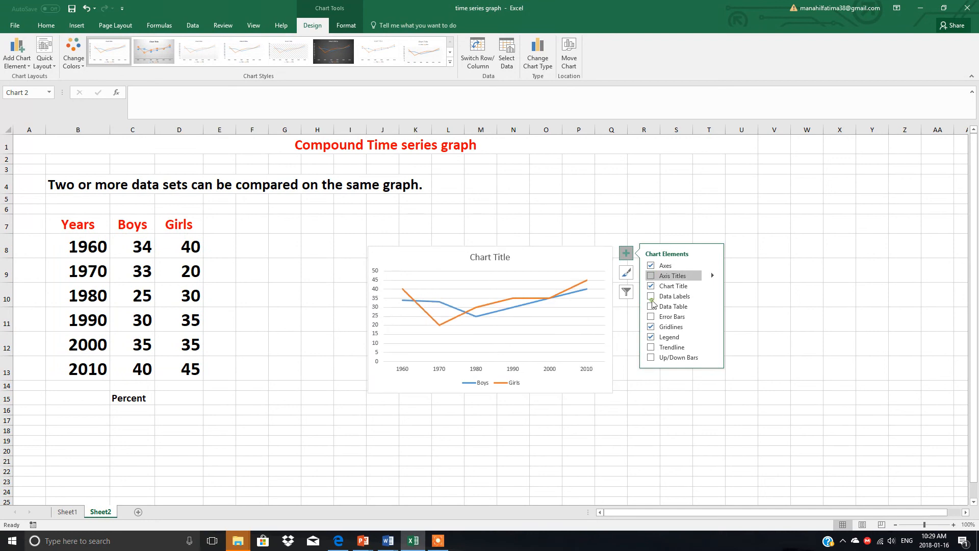
# - Add data labels to both lines of the Boys and Girls chart and apply the dark-background chart style
pyautogui.click(651, 297)
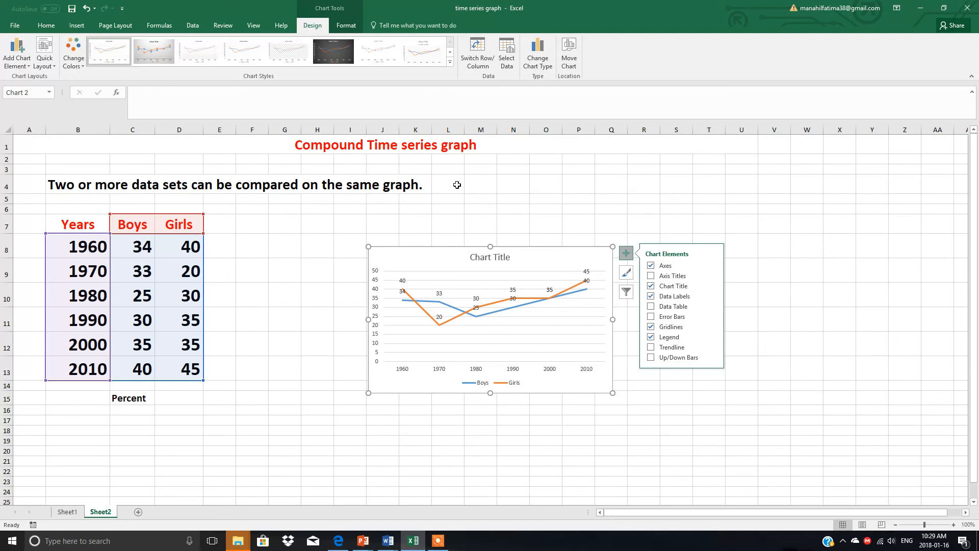
pyautogui.click(340, 50)
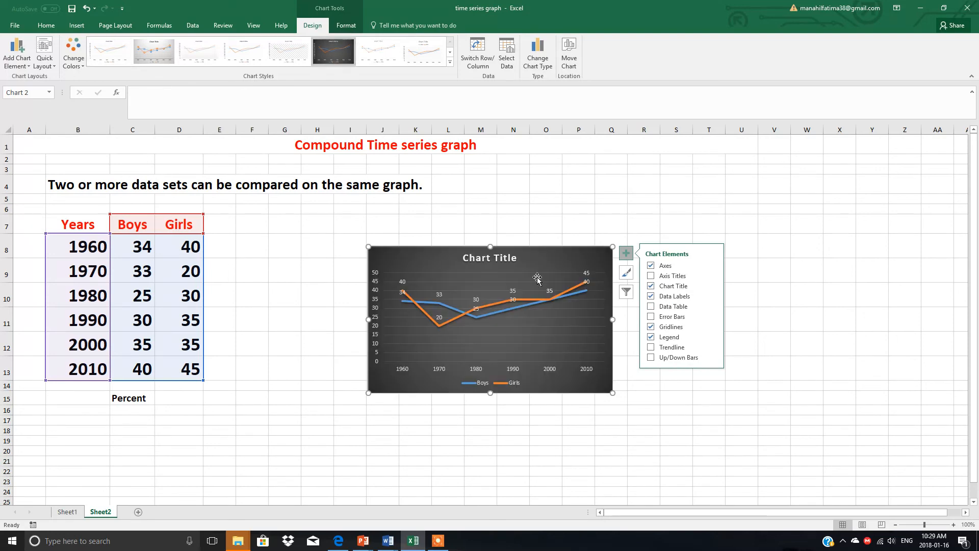